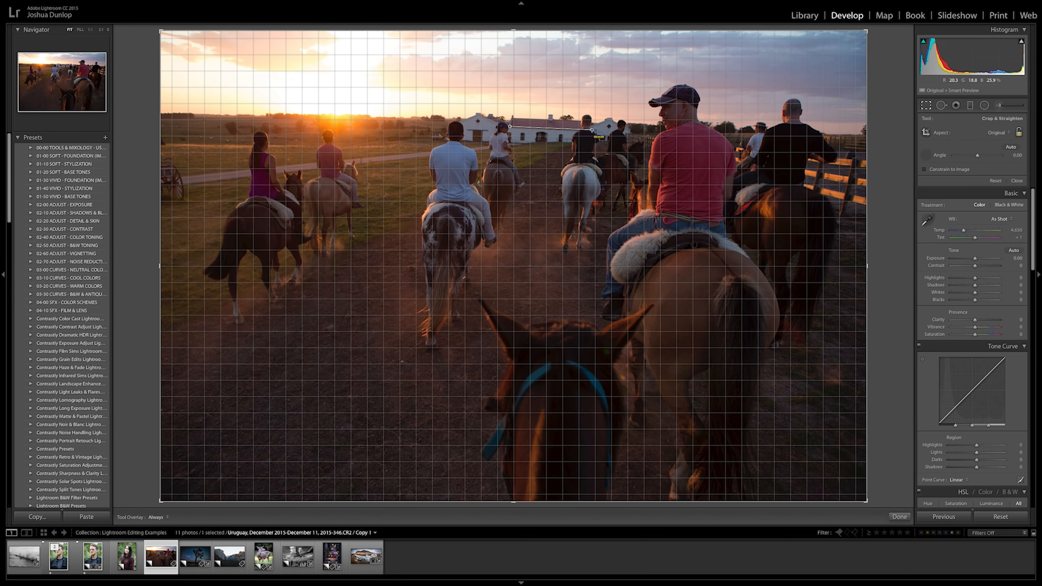
Straighten the horse-riding photo with a crop angle of −2.42 and tighten the crop slightly.
drag(592, 130, 592, 130)
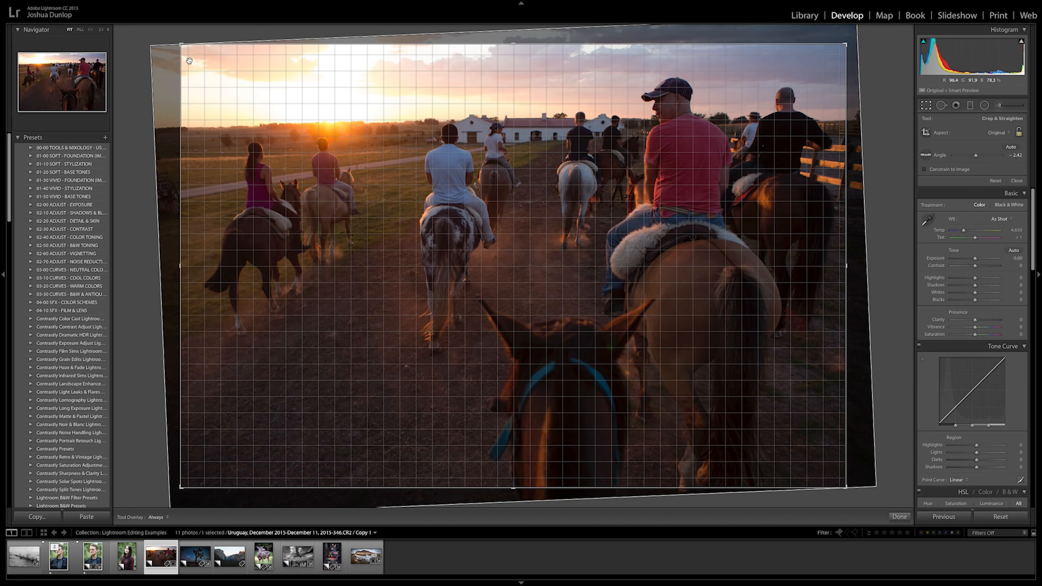
drag(180, 491, 184, 489)
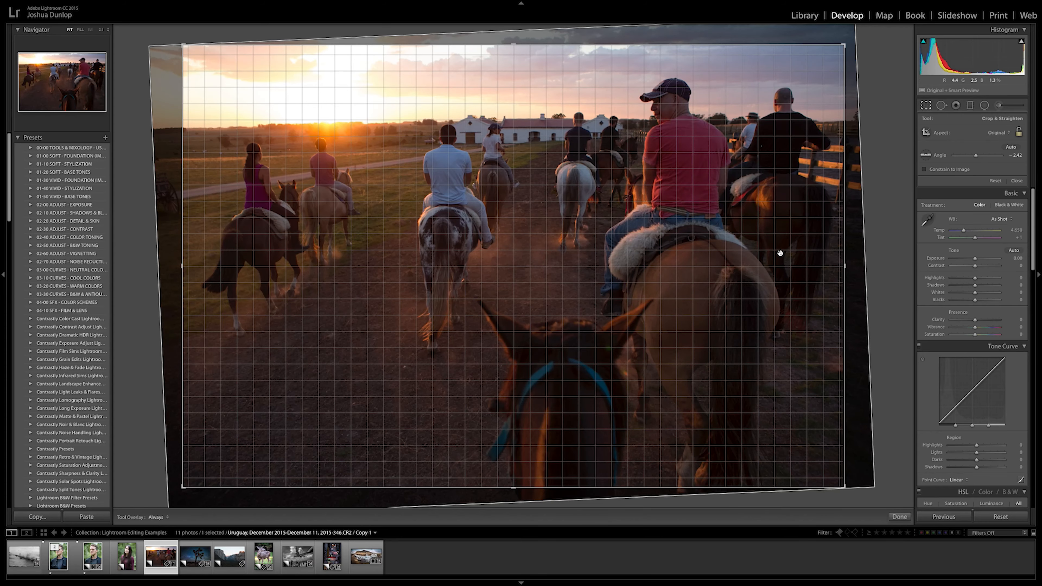
key(Return)
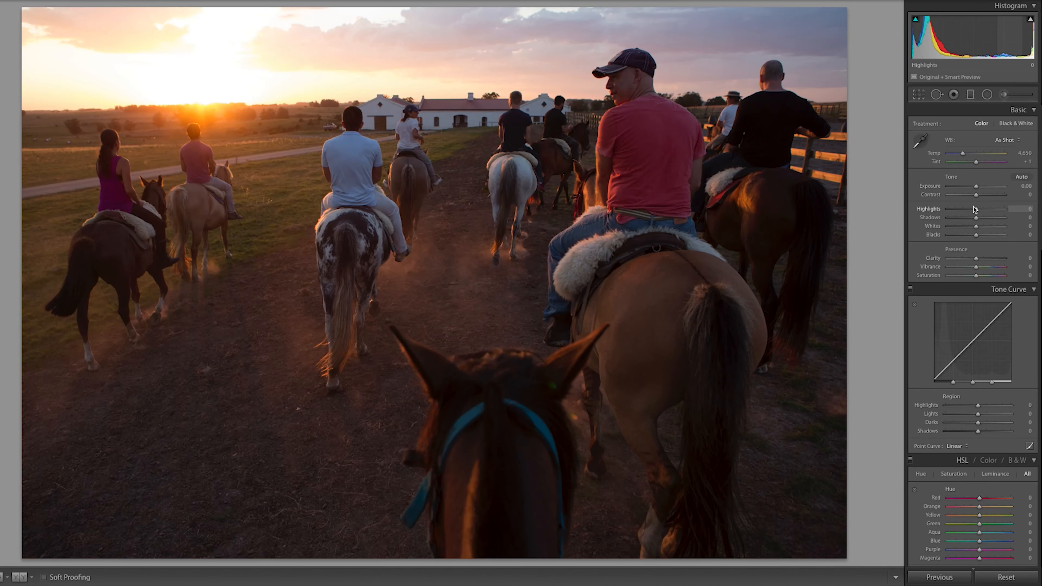
Set Highlights to −51, Shadows to +100, Whites to +45 and Blacks to −26.
drag(975, 203, 970, 238)
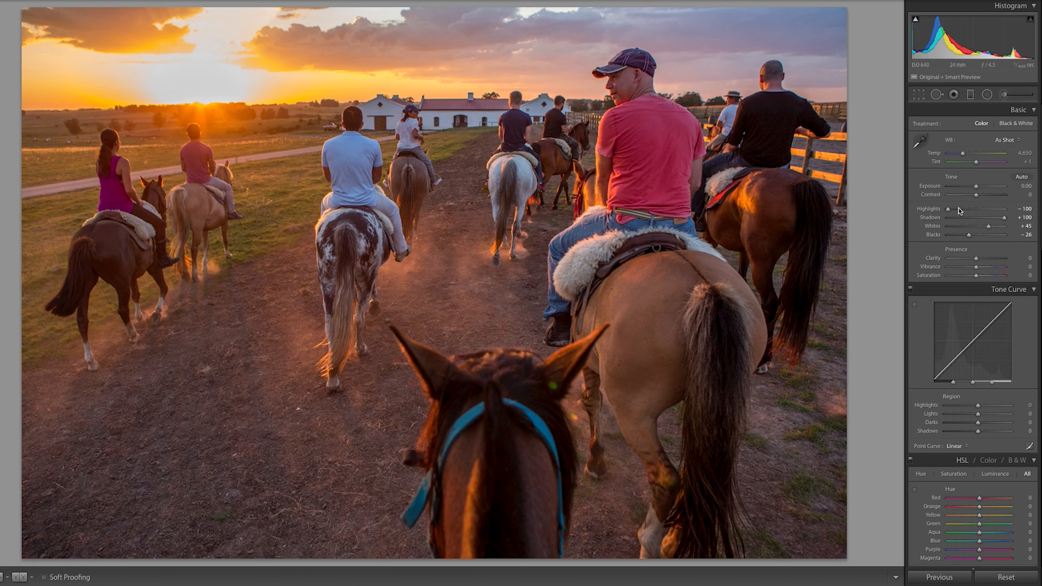
drag(951, 212, 961, 211)
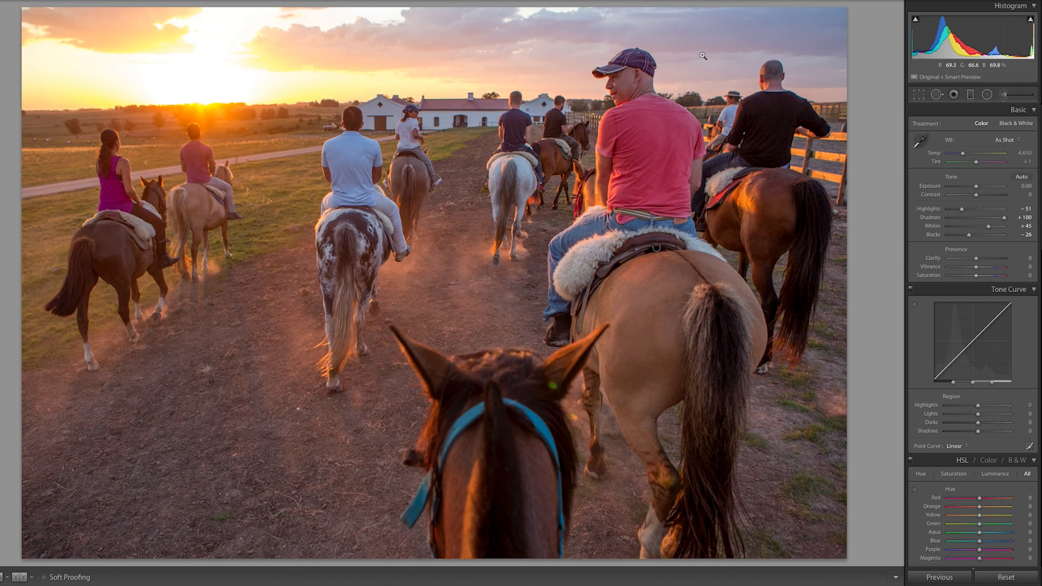
Inspect the riders up close, remove chromatic aberration and enable the lens profile corrections.
click(778, 144)
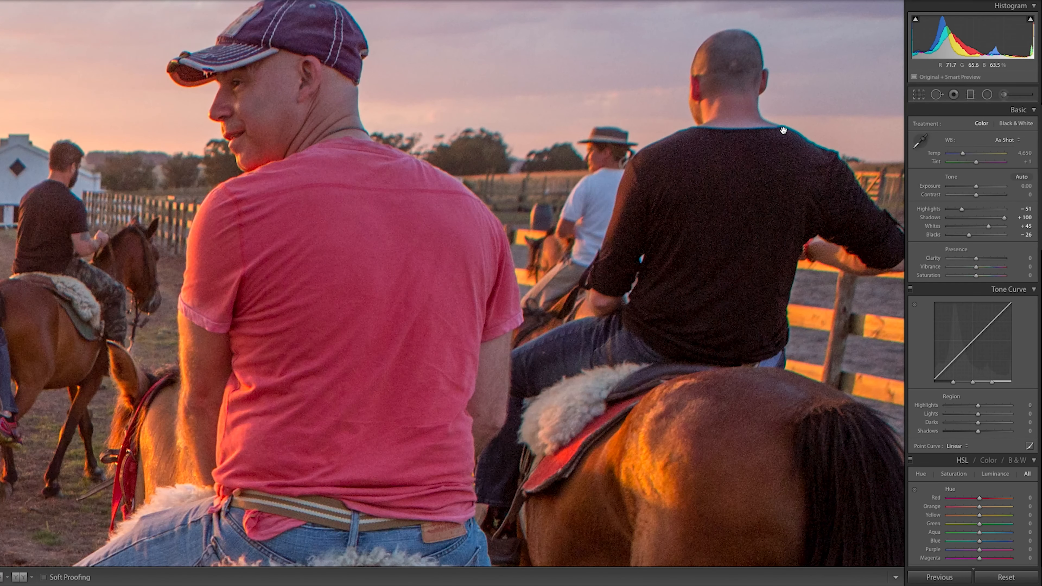
scroll(944, 215, down, 10)
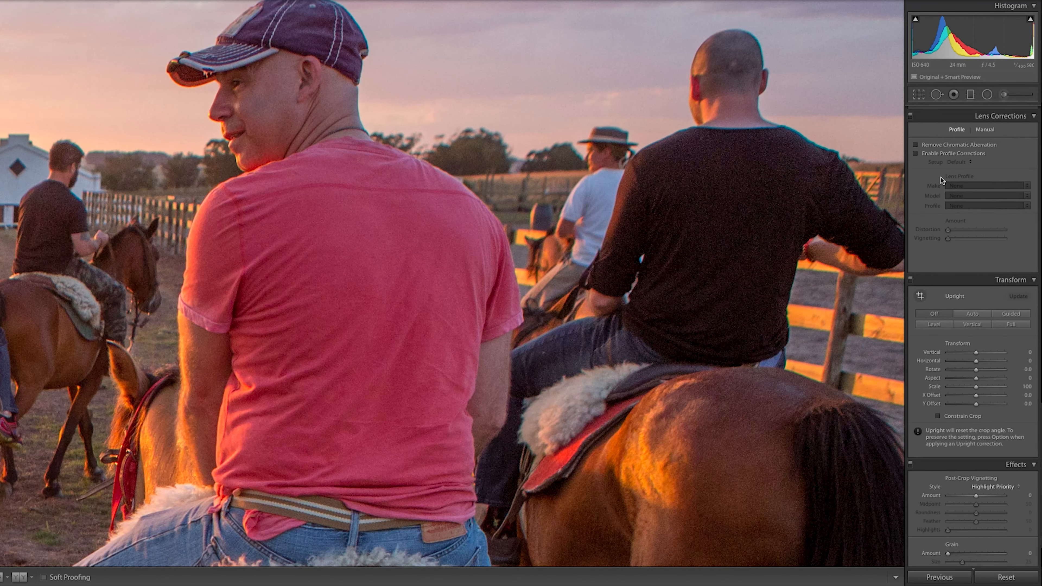
click(916, 153)
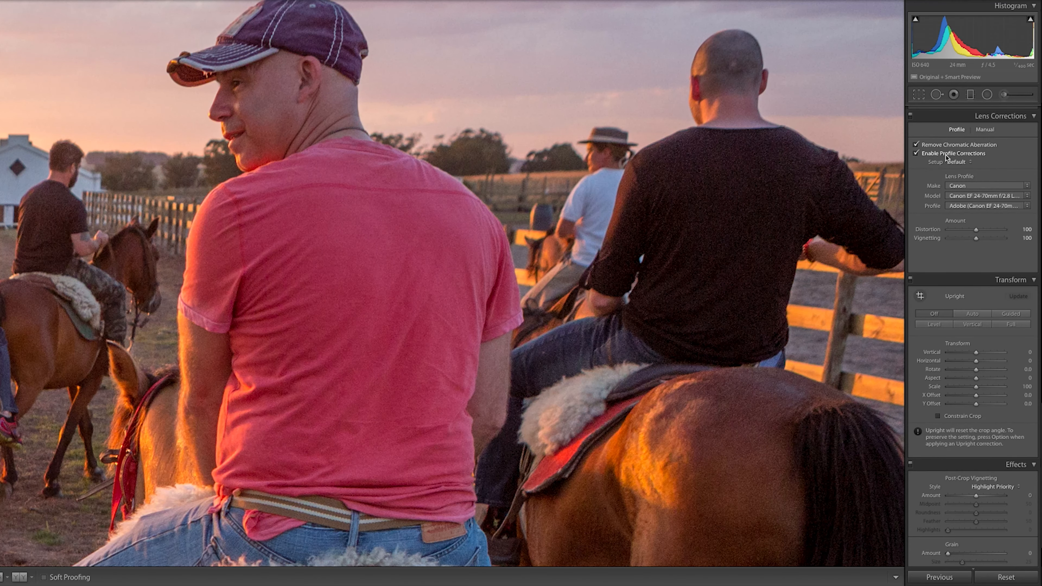
click(774, 193)
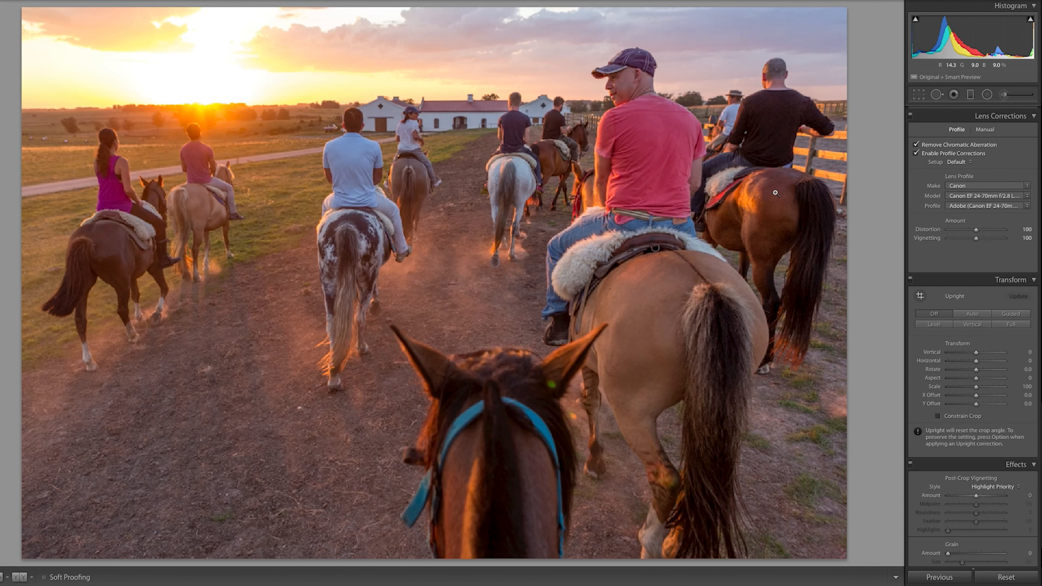
Darken the photo's edges with a post-crop vignetting amount of −15.
drag(976, 496, 971, 495)
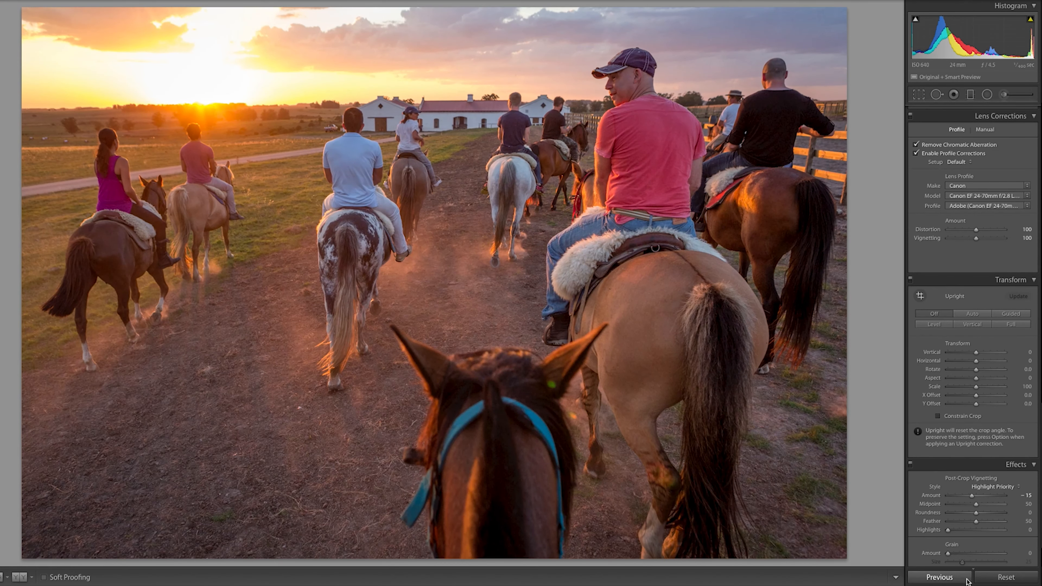
scroll(966, 563, down, 3)
drag(978, 543, 981, 542)
Set the global Clarity to +11 and Contrast to +23.
scroll(1012, 460, up, 15)
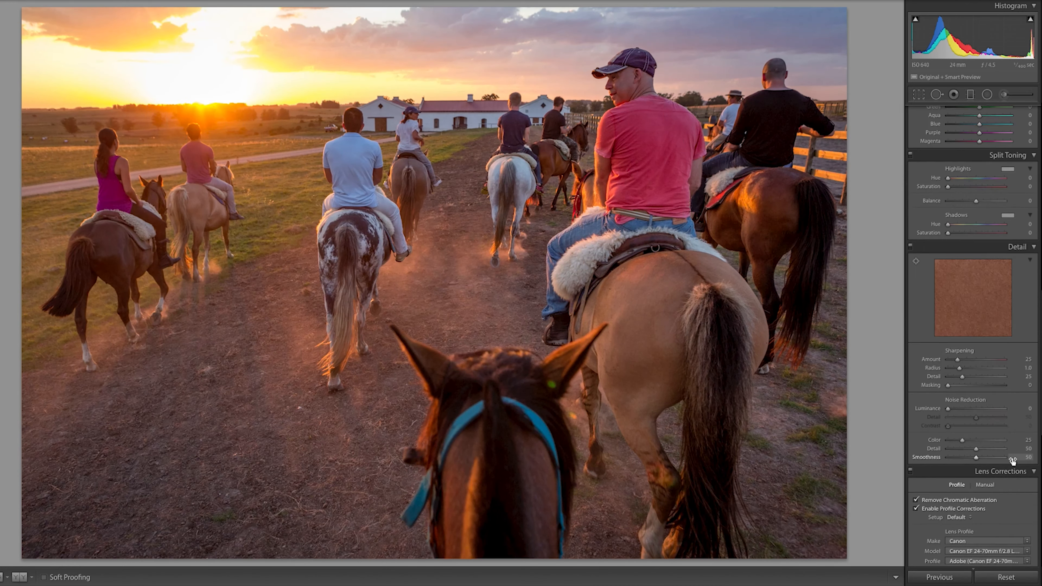
scroll(1016, 457, up, 3)
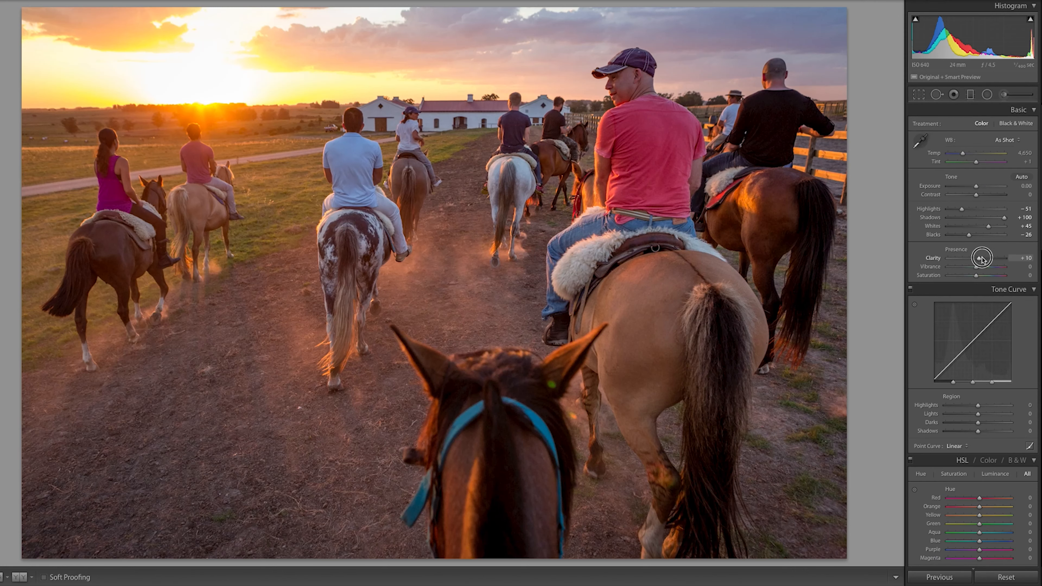
drag(976, 257, 980, 258)
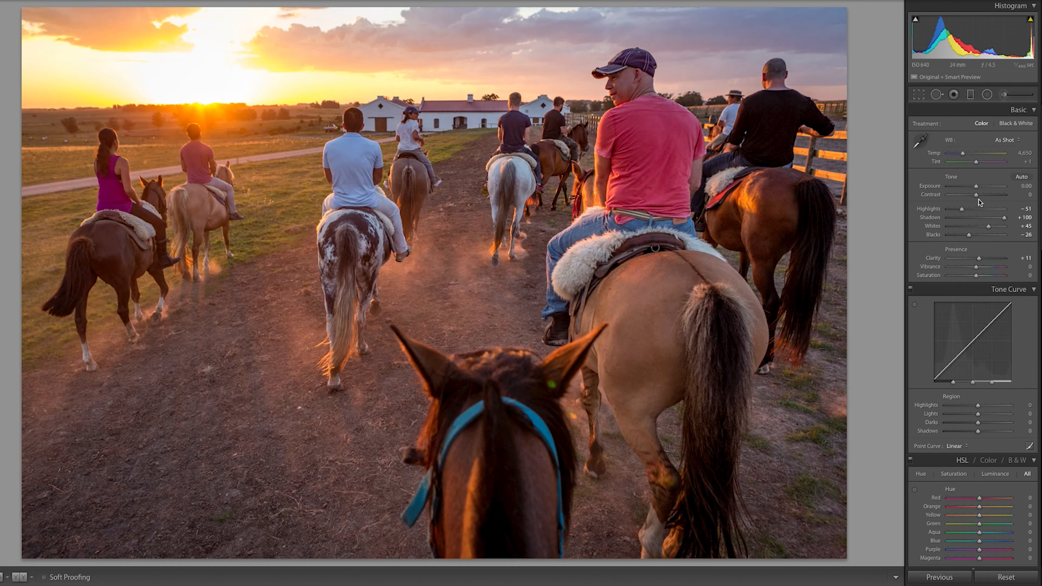
drag(987, 196, 984, 196)
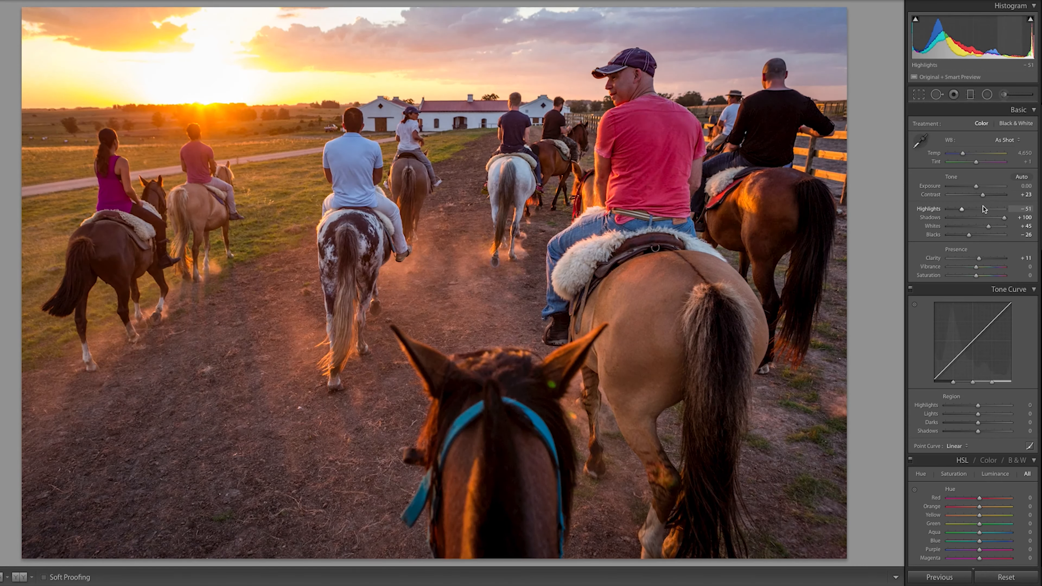
Add a graduated filter over the sky, with its transition ending around the horizon.
click(932, 98)
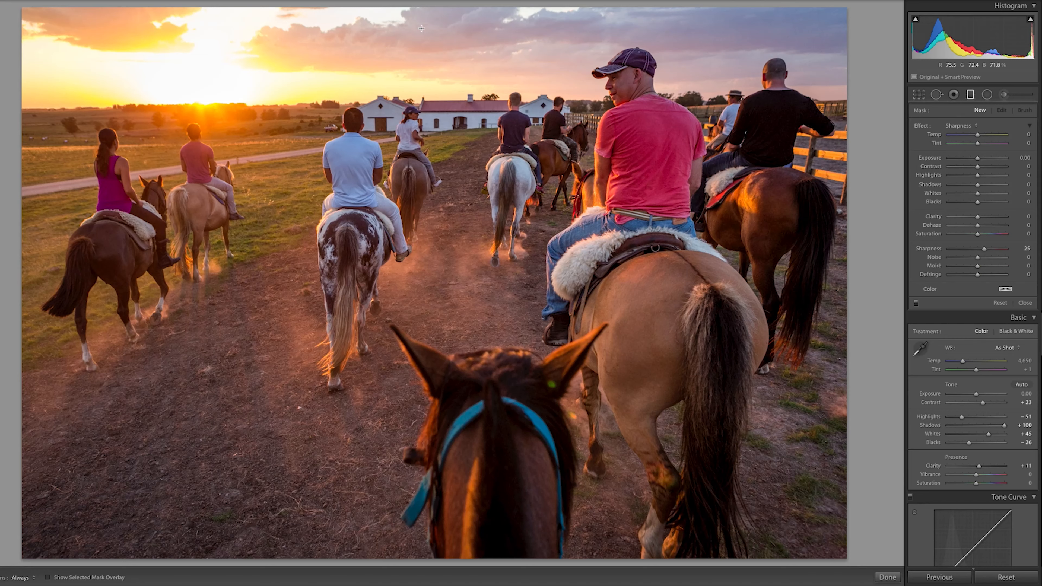
drag(431, 40, 433, 129)
drag(436, 40, 436, 82)
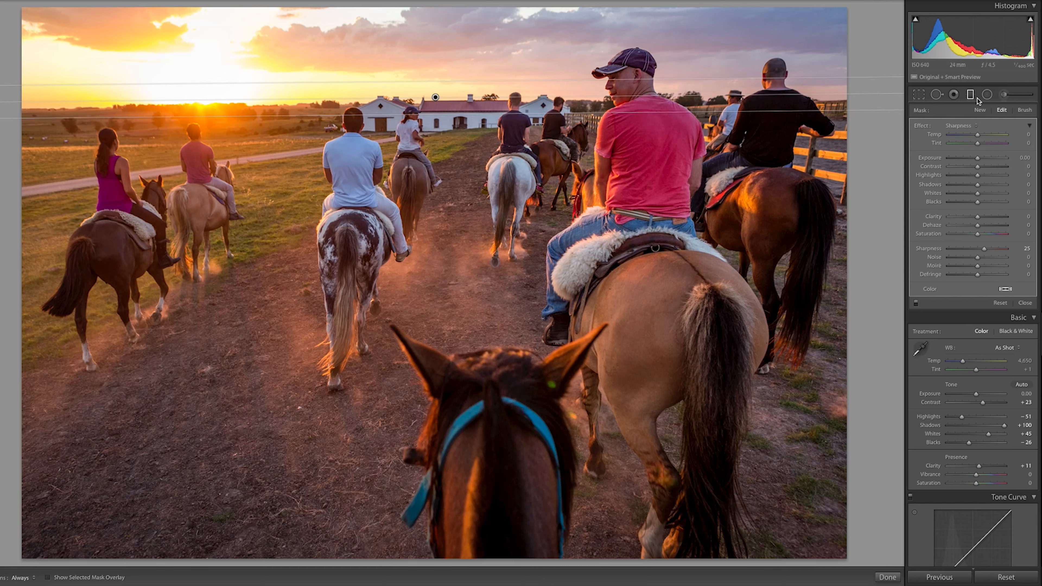
Show the graduated filter's mask overlay and erase the mask from the two foreground riders' heads and shoulders with the brush.
click(1024, 109)
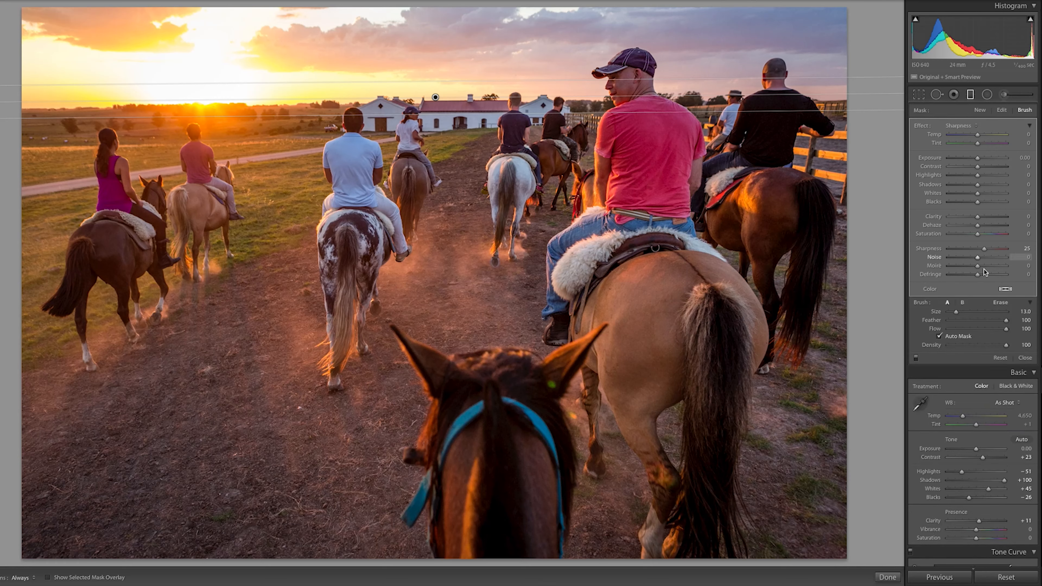
click(48, 578)
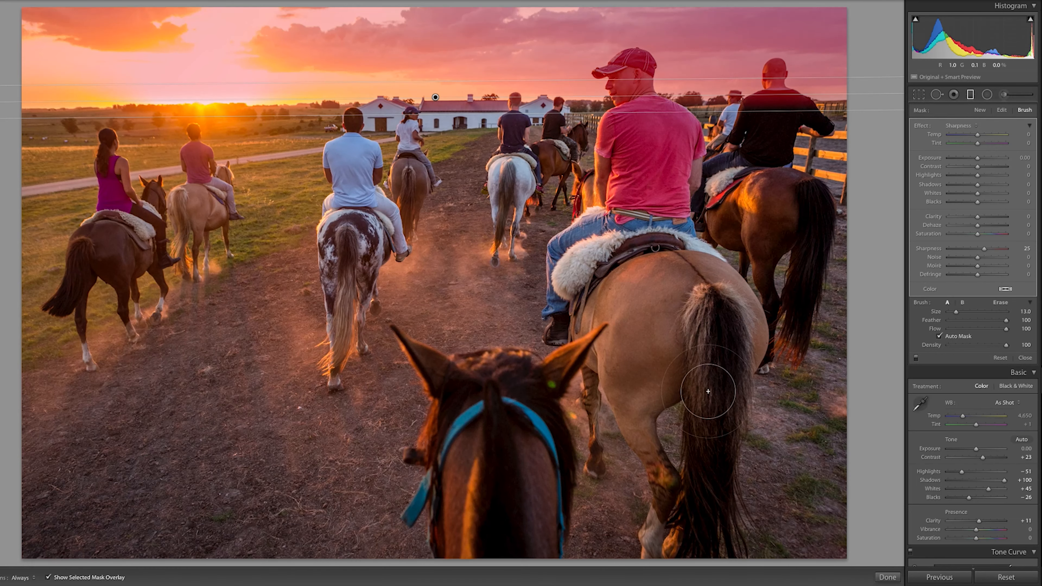
click(1000, 303)
key(h)
mouse_move(631, 82)
mouse_down()
mouse_move(624, 60)
mouse_move(598, 65)
mouse_move(616, 65)
mouse_move(632, 46)
mouse_move(645, 56)
mouse_move(619, 105)
mouse_move(619, 73)
mouse_move(645, 73)
mouse_move(625, 123)
mouse_up()
mouse_move(775, 87)
mouse_down()
mouse_move(751, 103)
mouse_move(777, 70)
mouse_move(768, 90)
mouse_move(810, 101)
mouse_up()
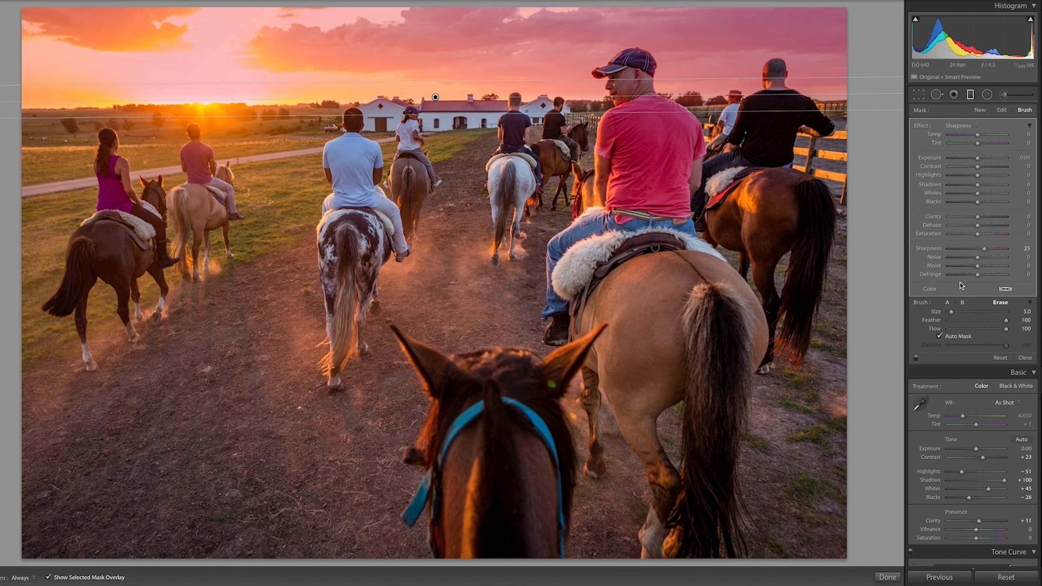
click(1024, 358)
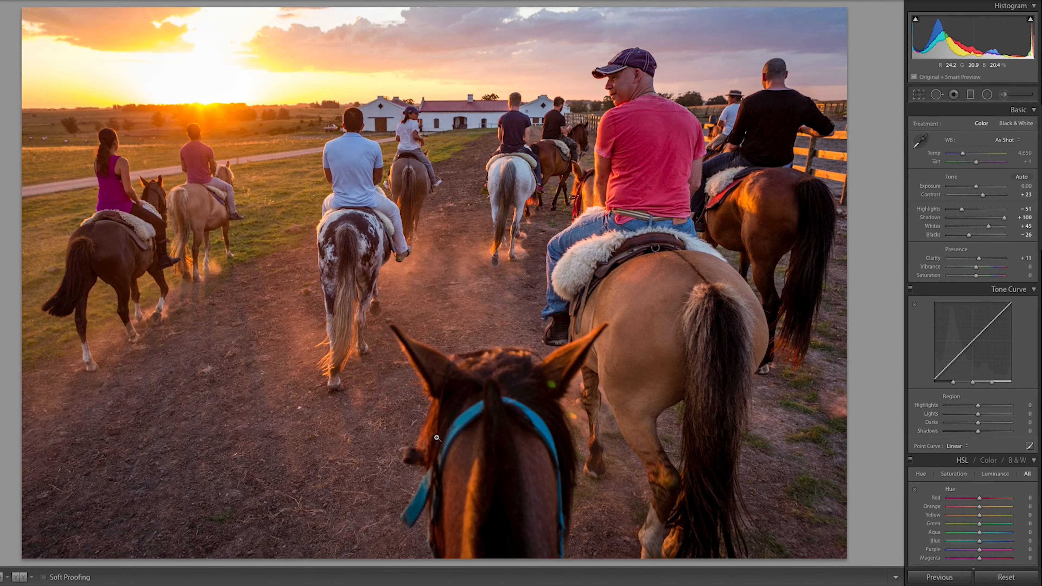
Hide the mask overlay and set the sky gradient's Dehaze to 37, Contrast to 33 and Sharpness to 0.
click(970, 94)
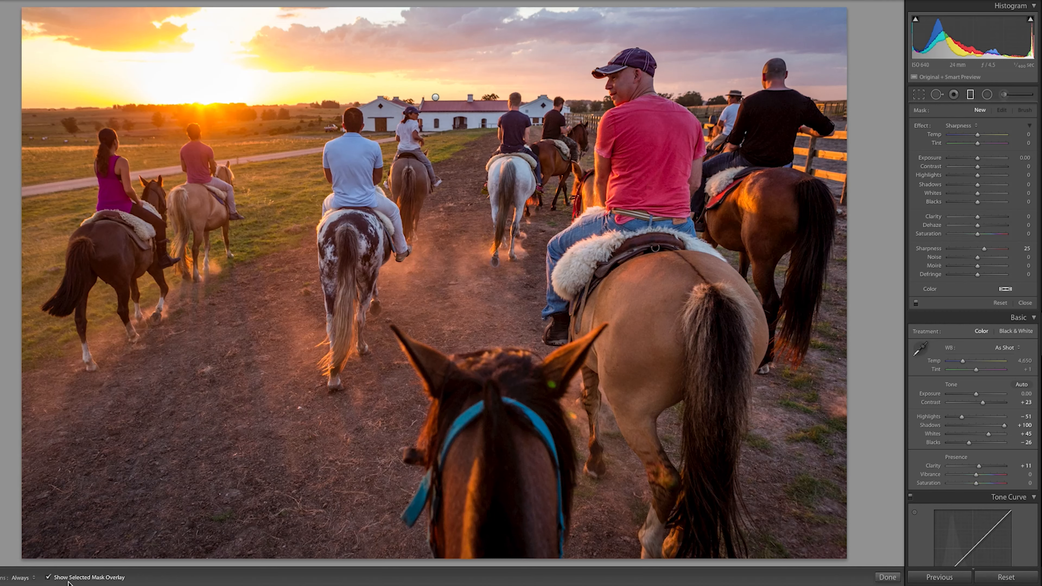
click(48, 577)
mouse_move(979, 225)
mouse_down()
mouse_move(988, 226)
mouse_move(967, 227)
mouse_up()
click(436, 99)
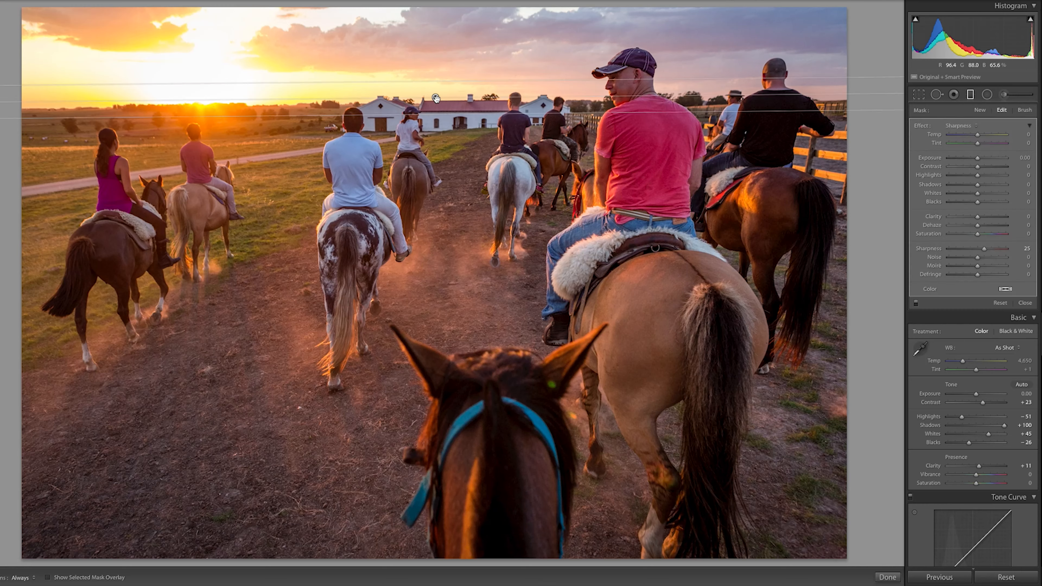
mouse_move(978, 226)
mouse_down()
mouse_move(993, 226)
mouse_move(951, 227)
mouse_move(988, 226)
mouse_up()
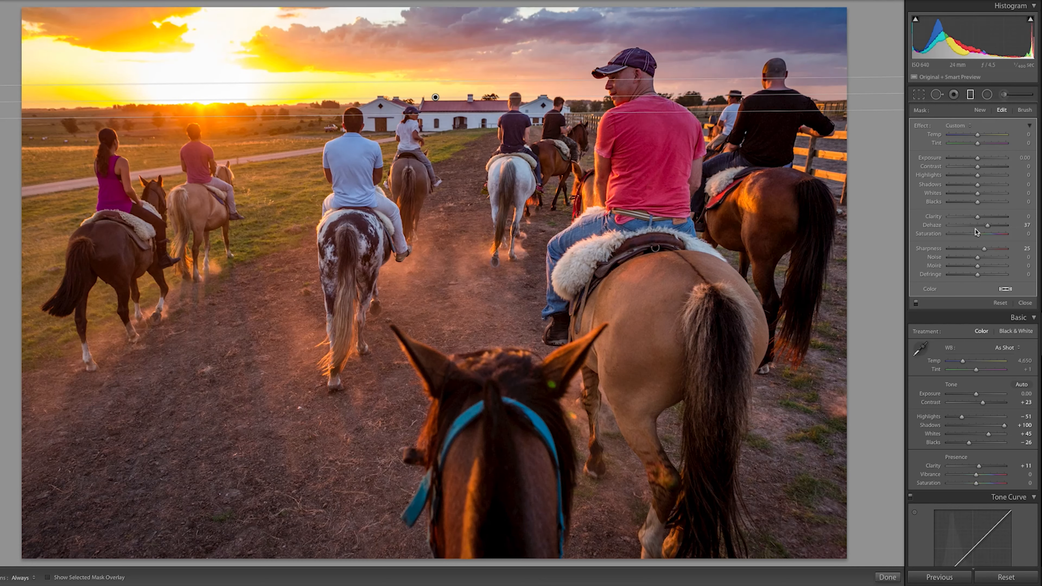
double_click(929, 249)
drag(986, 166, 989, 167)
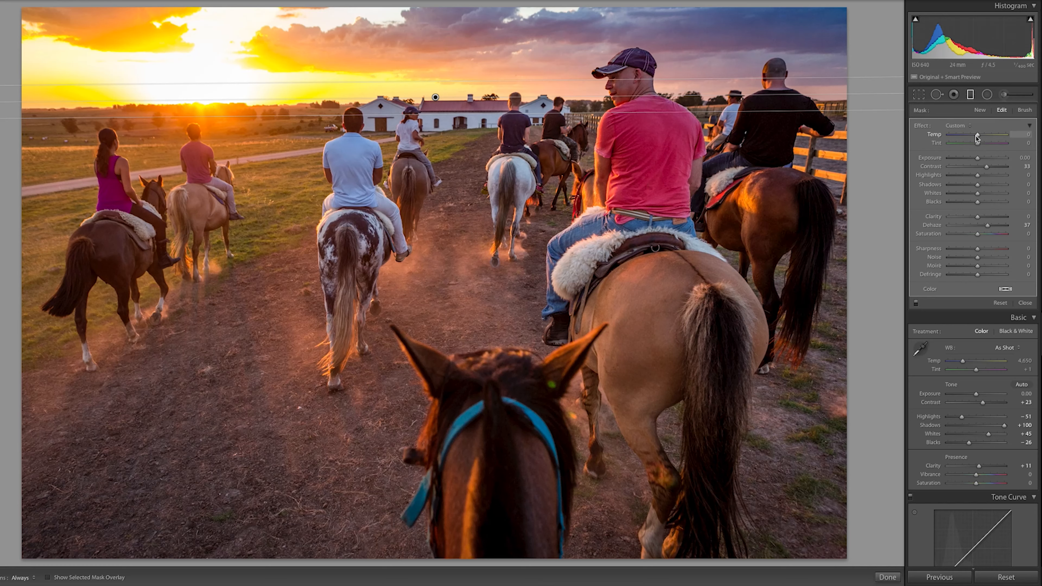
Turn on the highlight and shadow clipping warnings and close the graduated filter.
click(1031, 19)
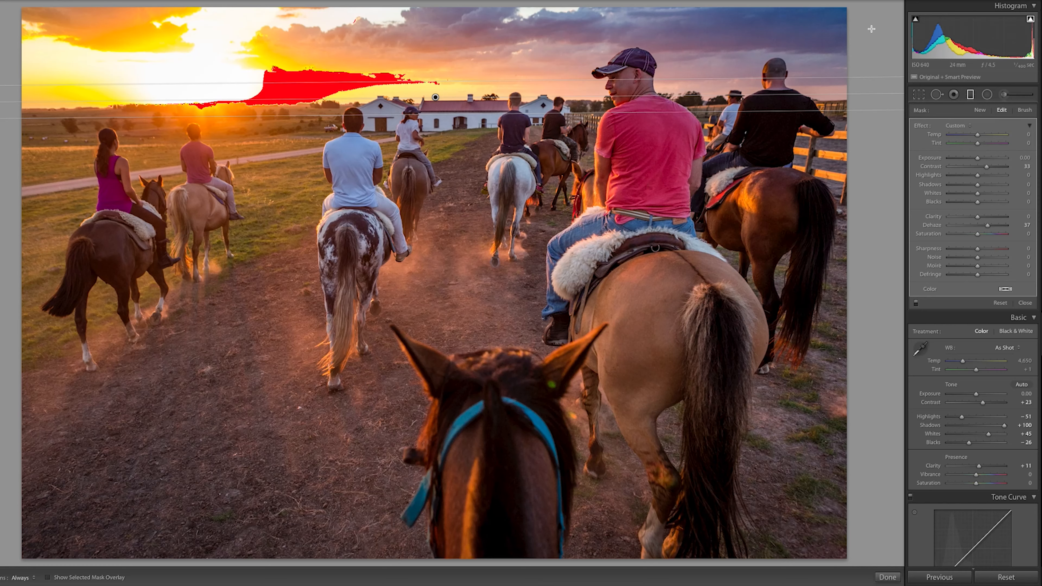
click(915, 19)
scroll(965, 357, down, 3)
scroll(977, 360, up, 3)
click(1025, 303)
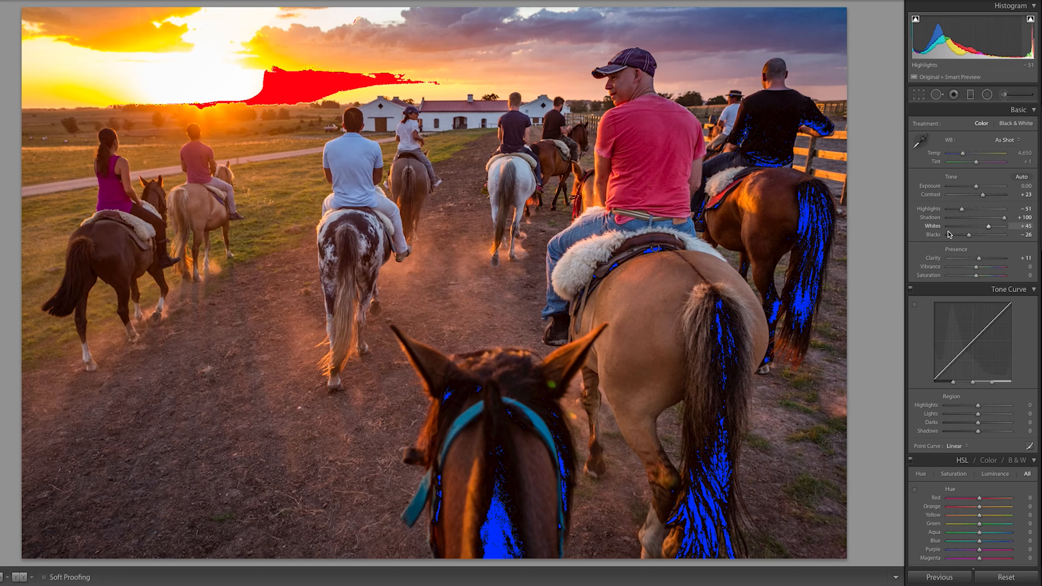
Reduce the clipping by setting the global Highlights to −75, Whites to +45 and Blacks to −14.
drag(988, 227, 972, 237)
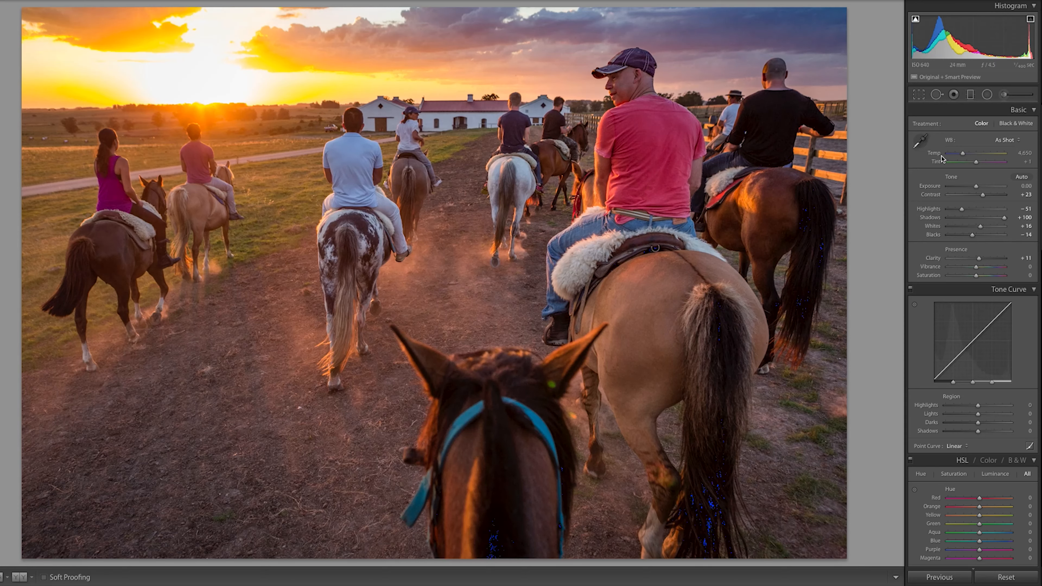
drag(962, 209, 946, 212)
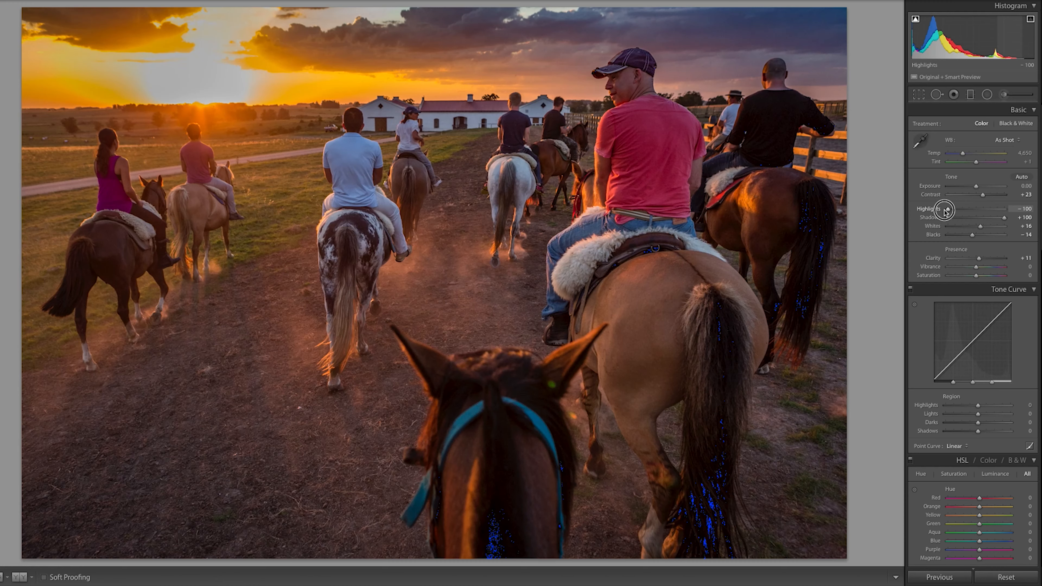
drag(981, 227, 989, 228)
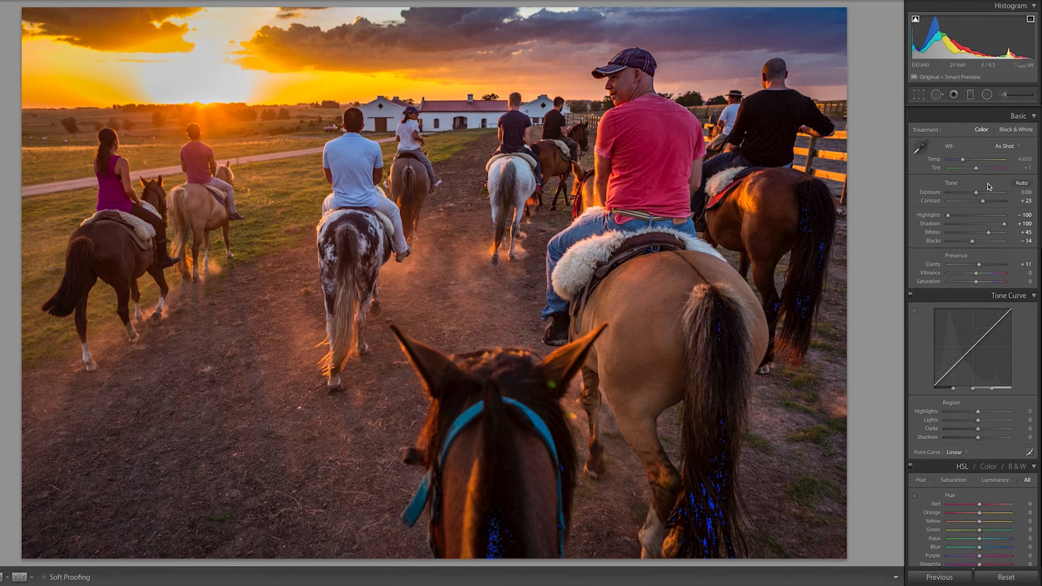
drag(948, 209, 955, 211)
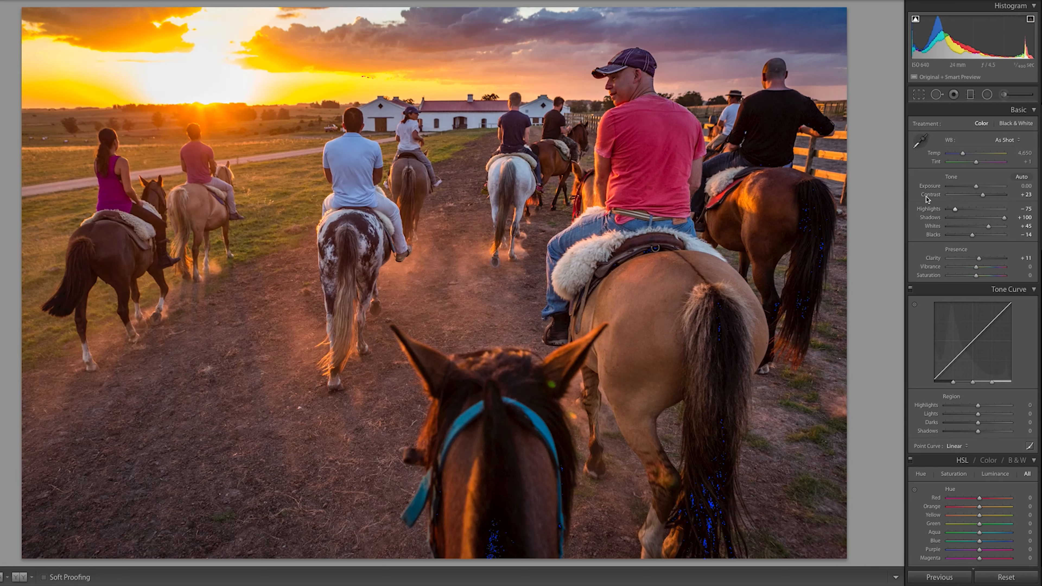
Reset all adjustments to compare with the original photo, and undo the reset.
click(992, 576)
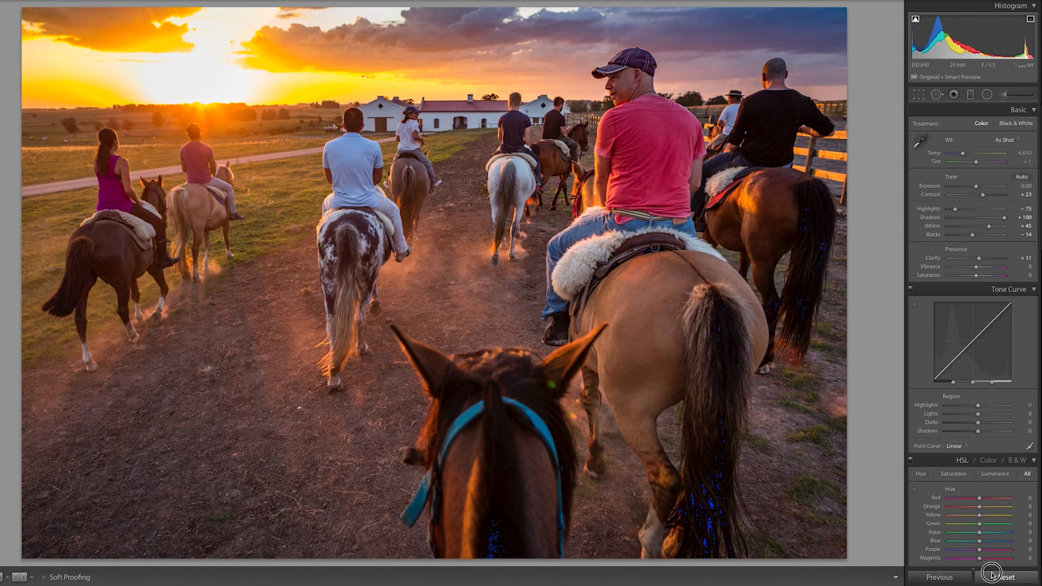
click(992, 575)
key(ctrl+z)
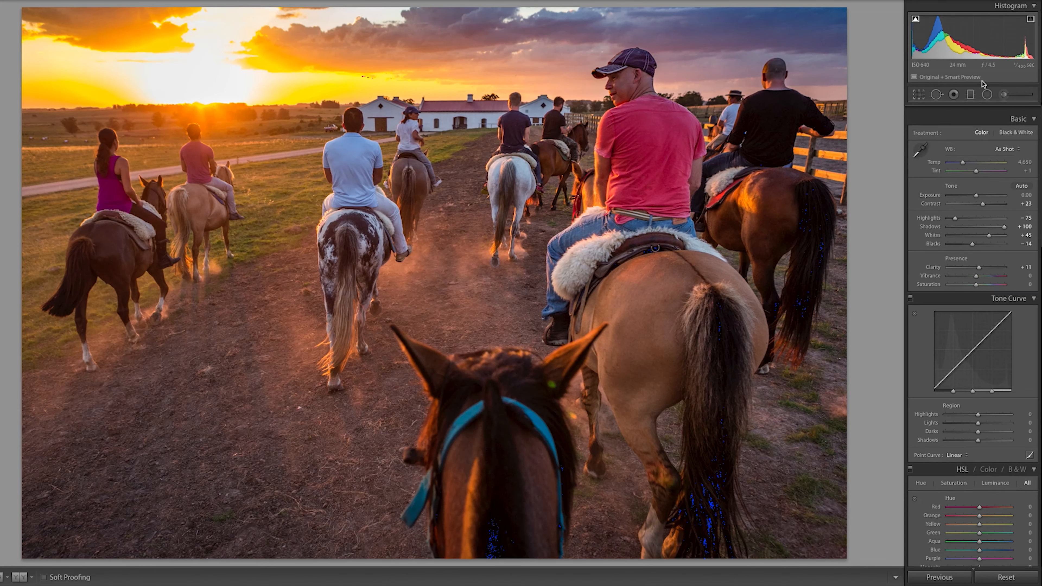
Soften the existing sky gradient by setting its Dehaze to 19 and its Contrast to −1.
click(972, 95)
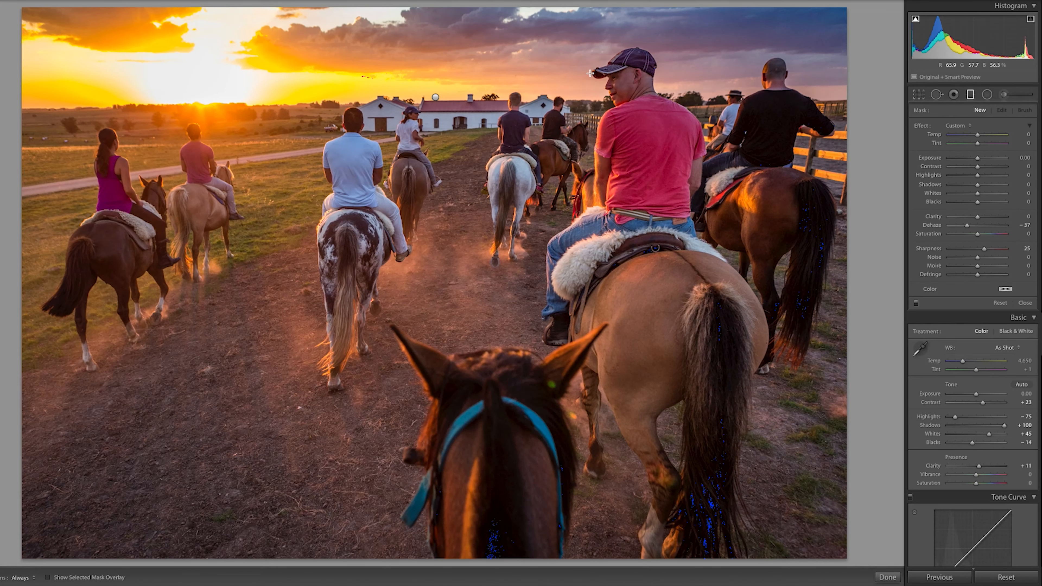
click(435, 97)
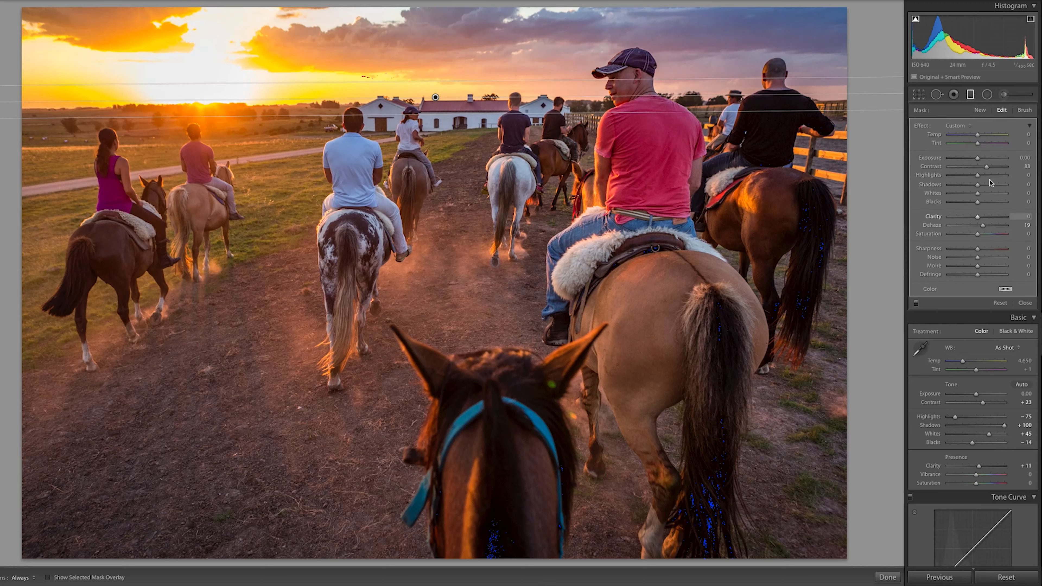
drag(982, 168, 978, 169)
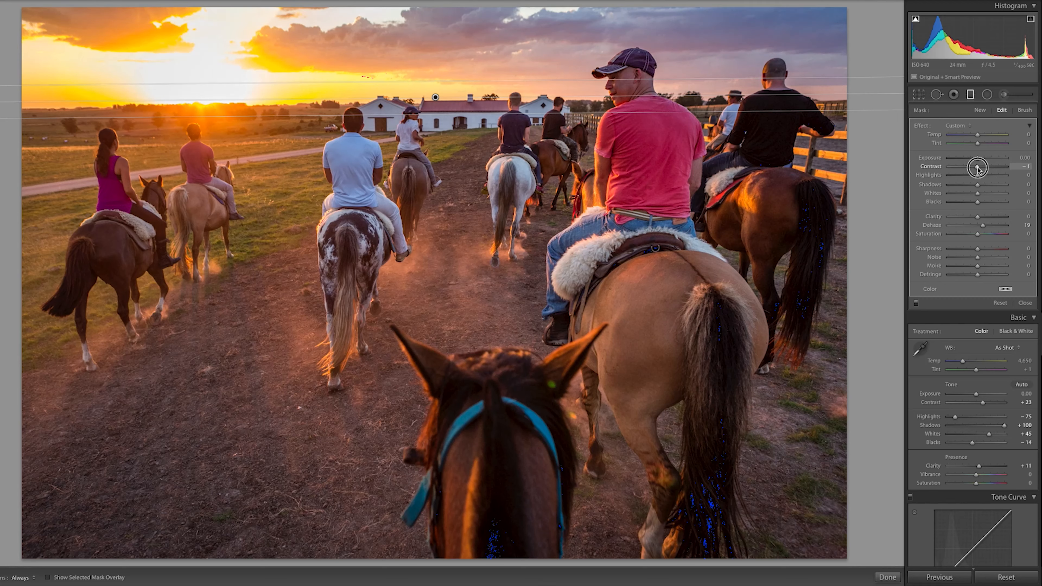
Close the graduated filter and slightly adjust the photo's global Vibrance.
click(1025, 303)
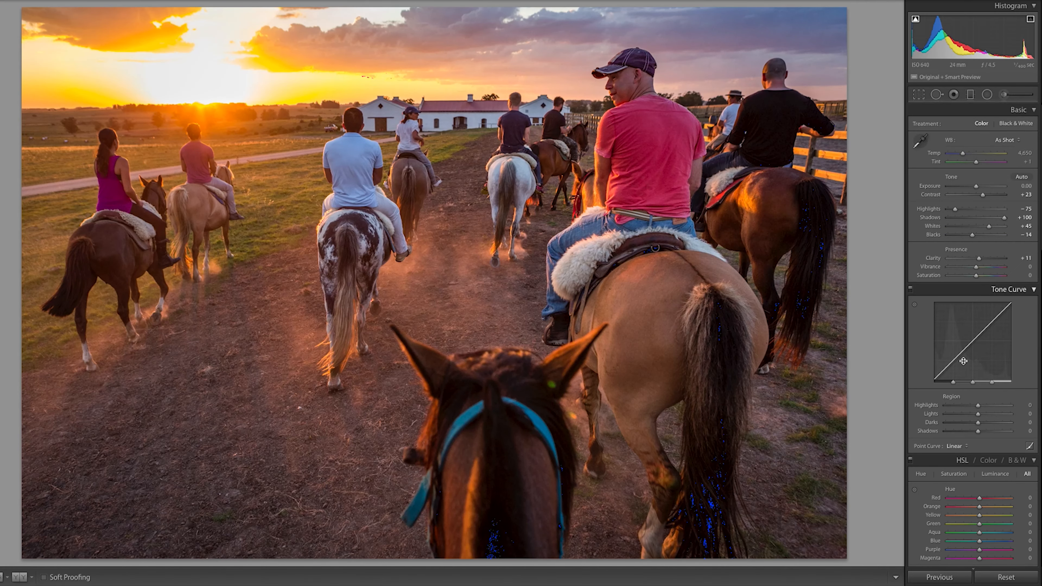
scroll(969, 382, down, 5)
scroll(969, 382, up, 3)
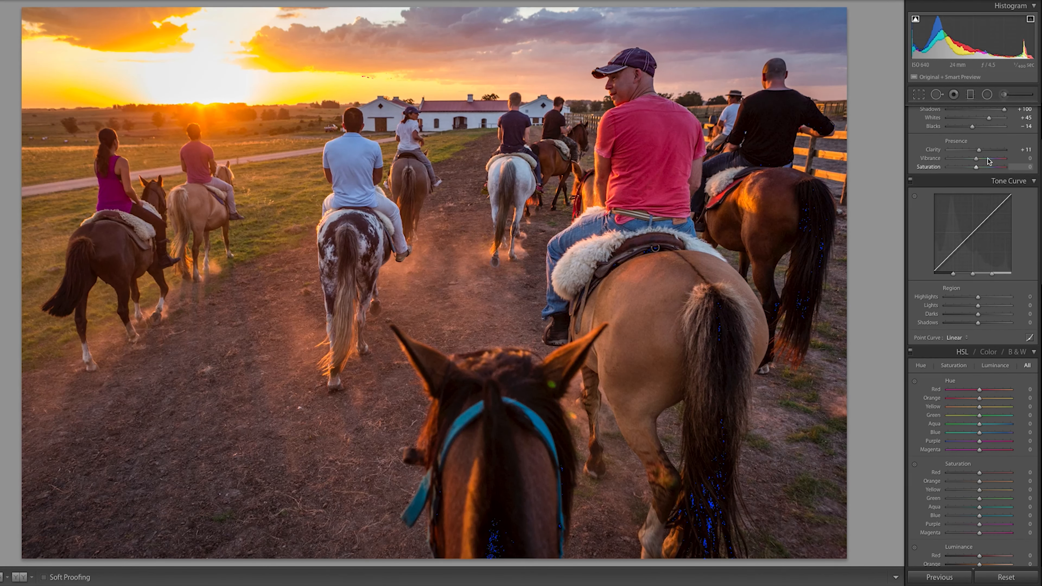
drag(973, 161, 971, 162)
drag(974, 162, 974, 162)
Try a lower Blue luminance and reset it, and set the Yellow luminance to +16 in the HSL adjustments.
scroll(968, 255, down, 10)
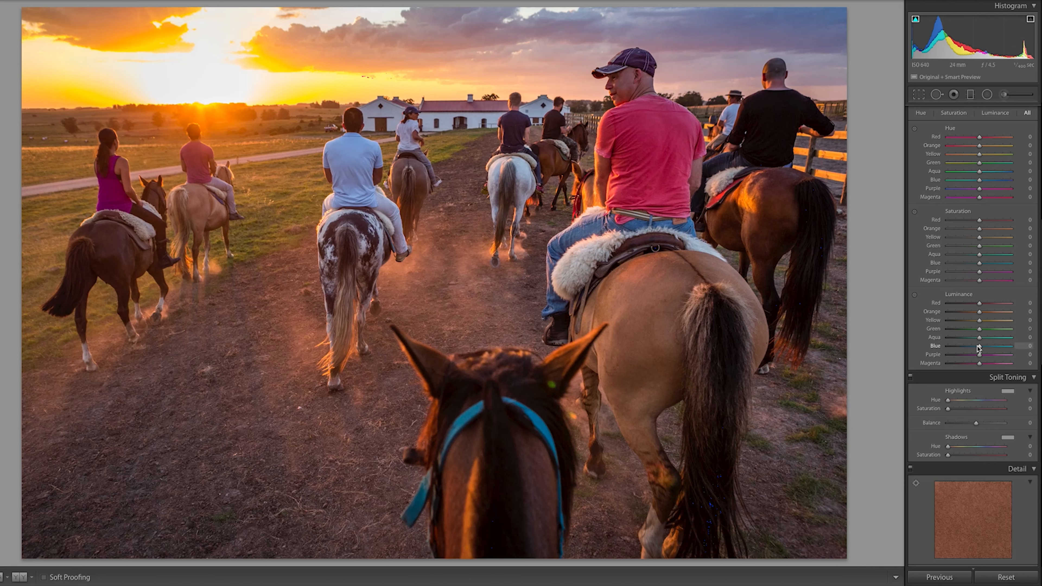
drag(980, 347, 974, 348)
double_click(936, 348)
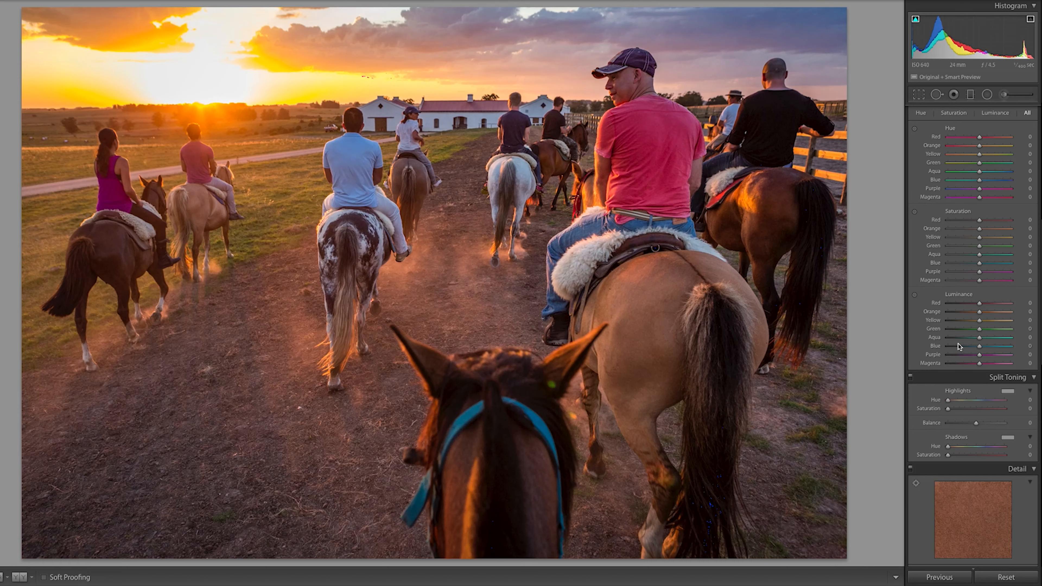
mouse_move(980, 321)
mouse_down()
mouse_move(956, 324)
mouse_move(990, 325)
mouse_up()
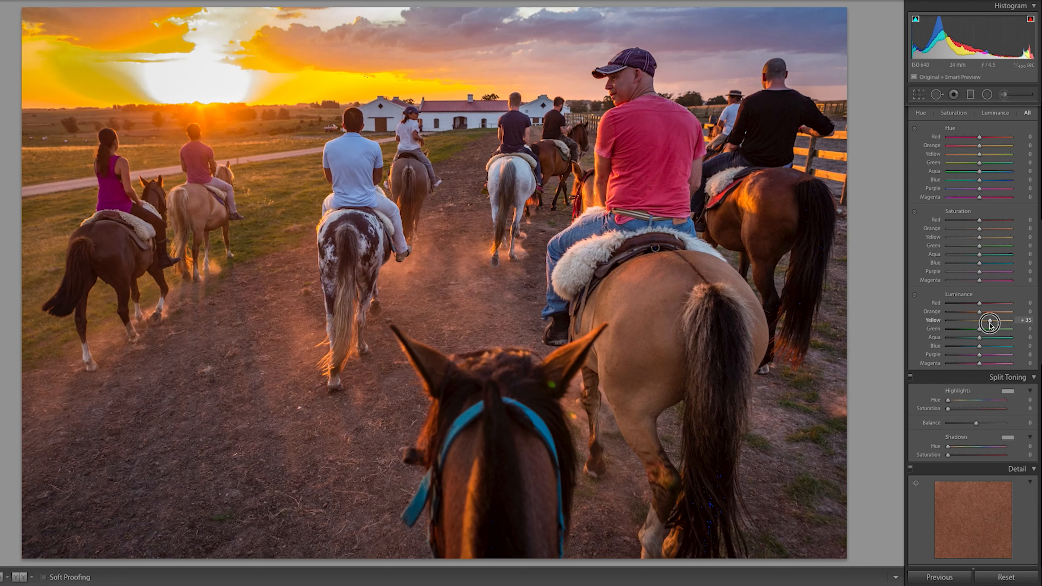
drag(990, 324, 985, 326)
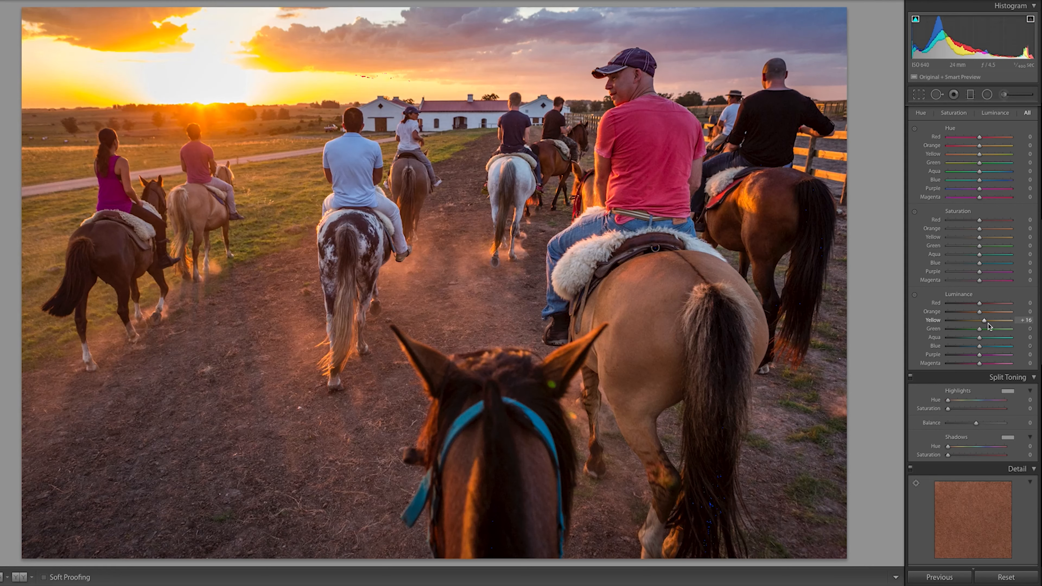